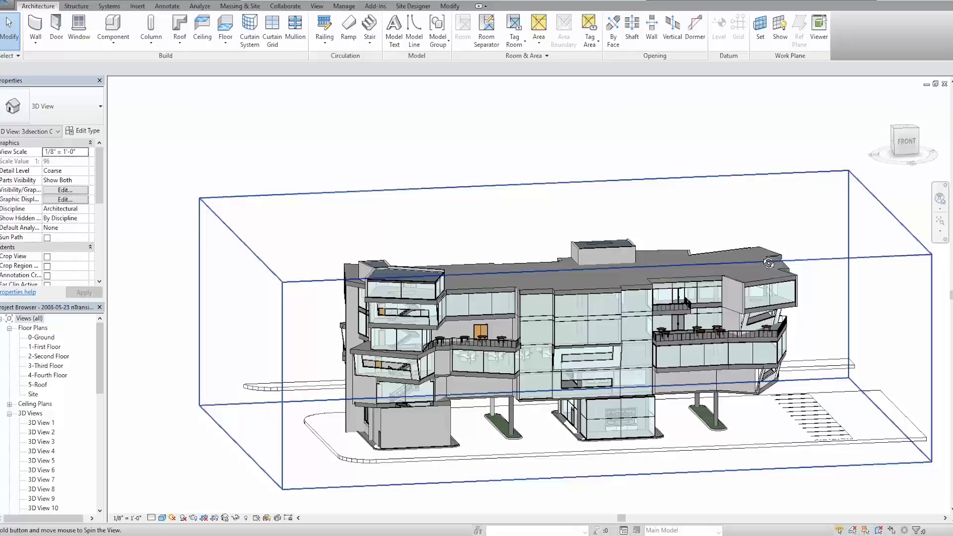
- Orbit the section-boxed 3D view of the multi-storey building to face its front
{"action": "mouse_move", "coordinate": [735, 211]}
{"action": "middle_mouse_down", "text": "shift"}
{"action": "mouse_move", "coordinate": [786, 209]}
{"action": "mouse_move", "coordinate": [709, 195]}
{"action": "mouse_move", "coordinate": [600, 213]}
{"action": "mouse_move", "coordinate": [447, 212]}
{"action": "middle_mouse_up", "text": "shift"}
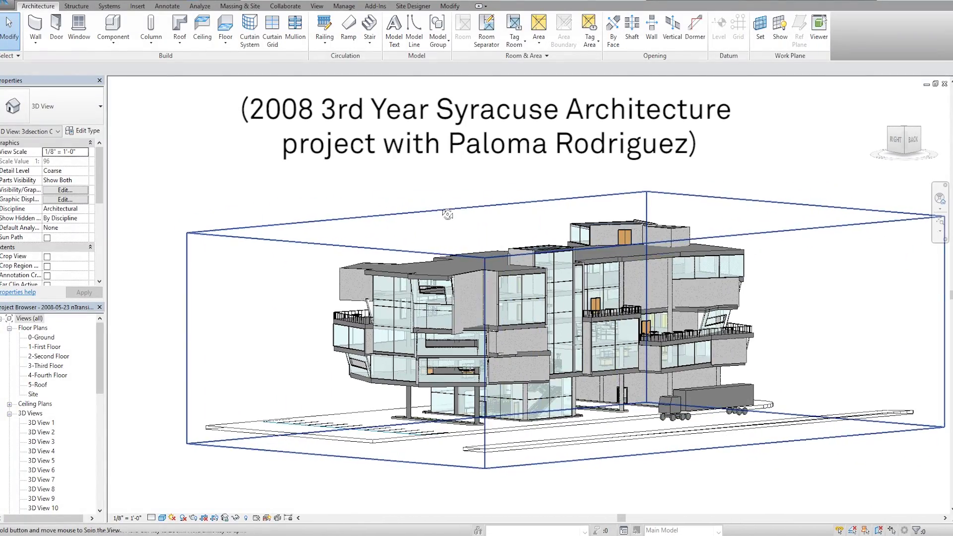
- Raise the section box's bottom grip so only the upper storeys remain visible
{"action": "left_click", "coordinate": [447, 212]}
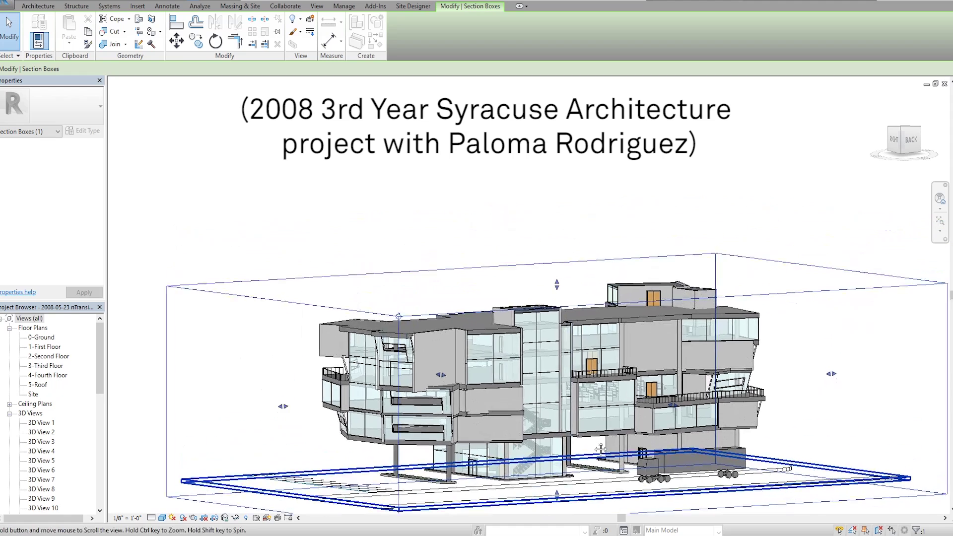
{"action": "middle_click_drag", "start_coordinate": [601, 450], "coordinate": [553, 505], "text": "shift"}
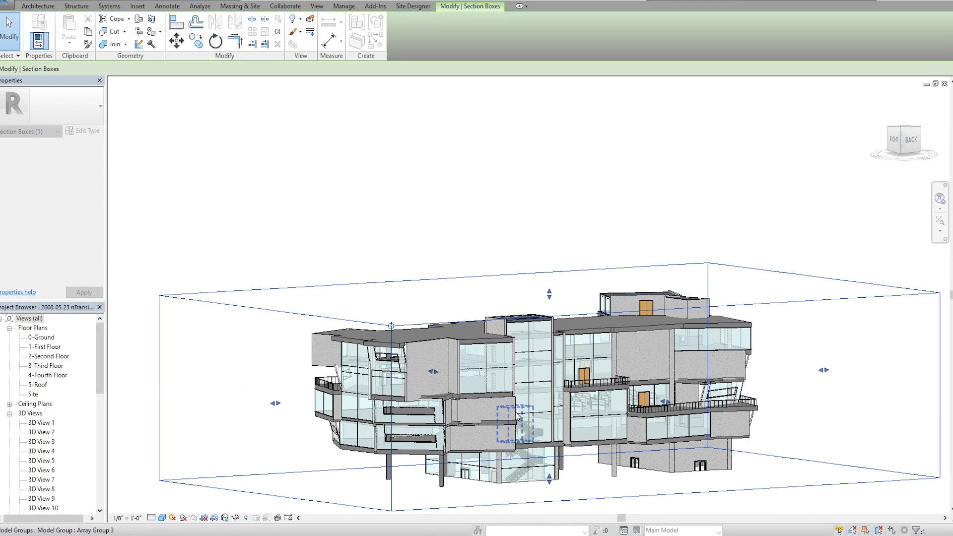
{"action": "left_click_drag", "start_coordinate": [553, 479], "coordinate": [552, 460]}
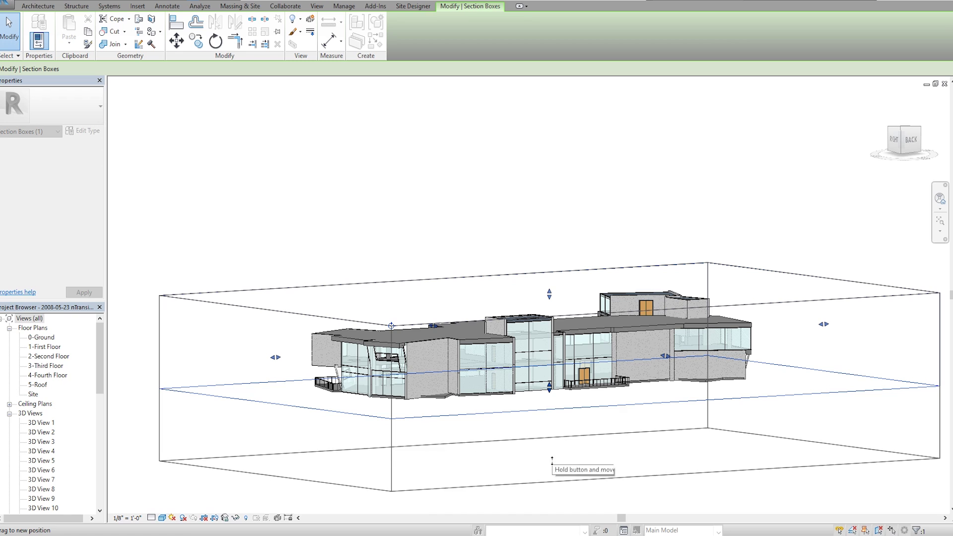
- Deselect the section box and zoom in on the trimmed building's long facade
{"action": "key", "text": "Escape"}
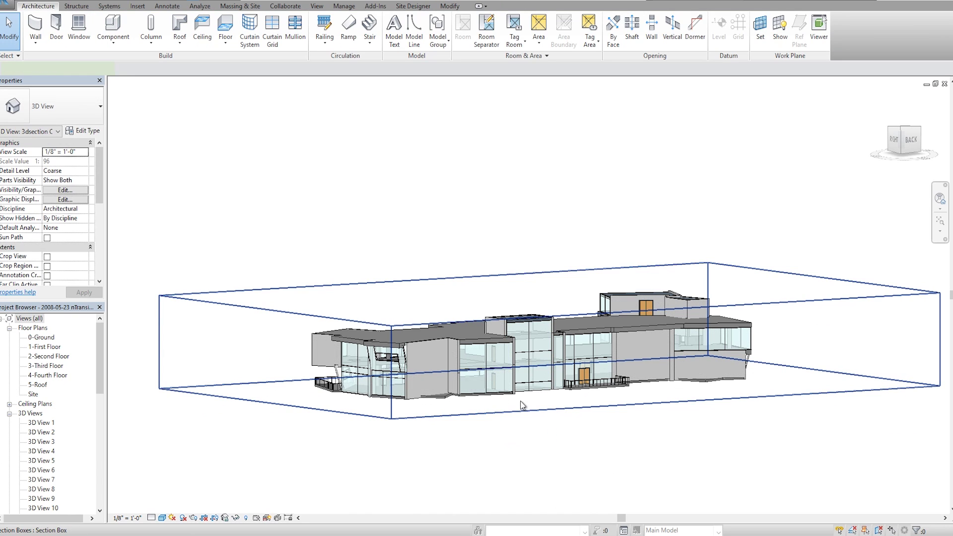
{"action": "scroll", "coordinate": [526, 416], "scroll_direction": "up", "scroll_amount": 2}
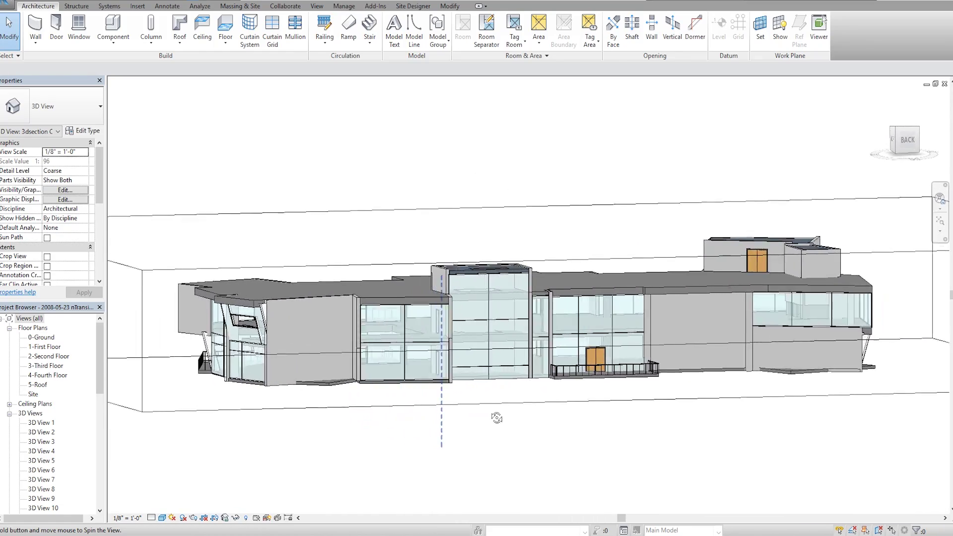
- Orbit the trimmed model to show more of its right side and glazed facade
{"action": "middle_click_drag", "start_coordinate": [863, 421], "coordinate": [845, 423], "text": "shift"}
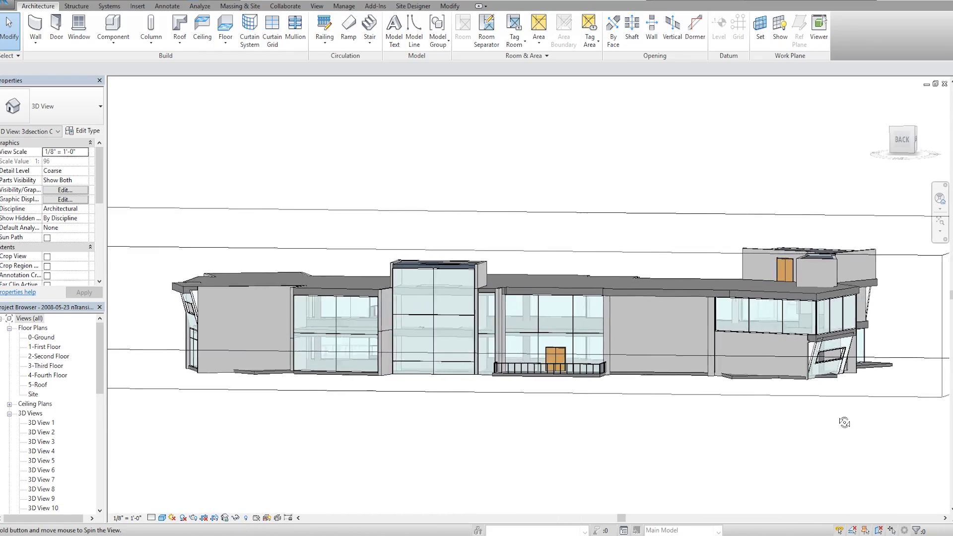